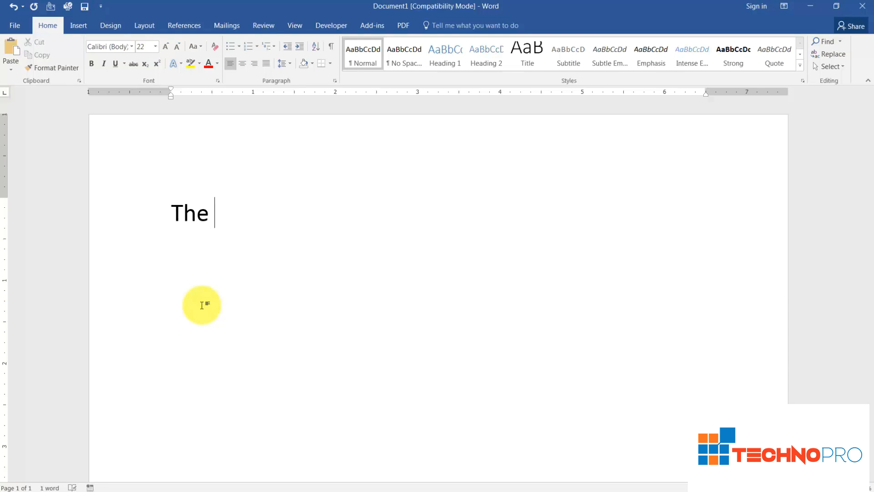
Type 'acn' so it autocorrects to 'can', then type 1/2 and 1/4 to get ½ and ¼
type("acn")
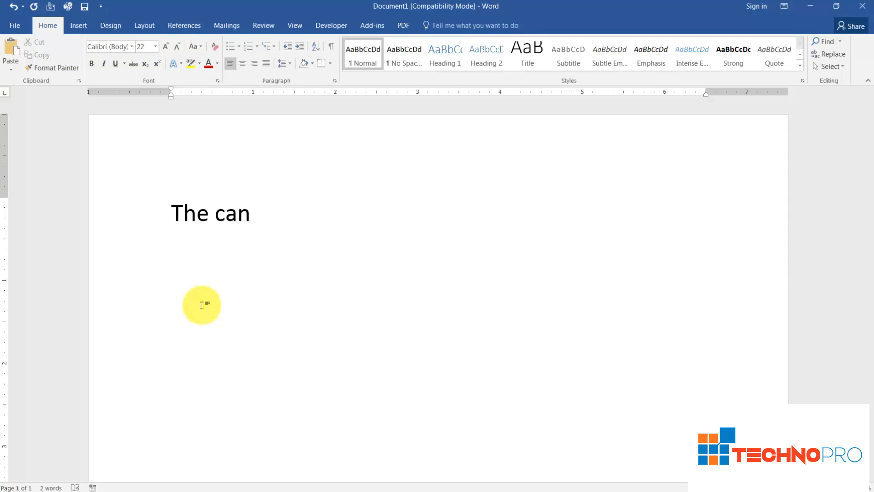
key("Return")
type("1/2 1/4")
key("Return")
type("1st")
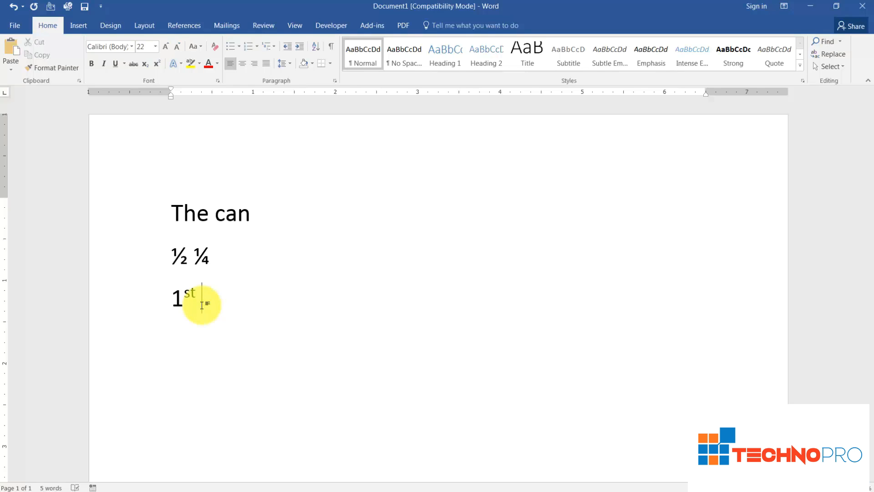
type(" 2nd")
key("Return")
type("Www")
type(".")
type("missin")
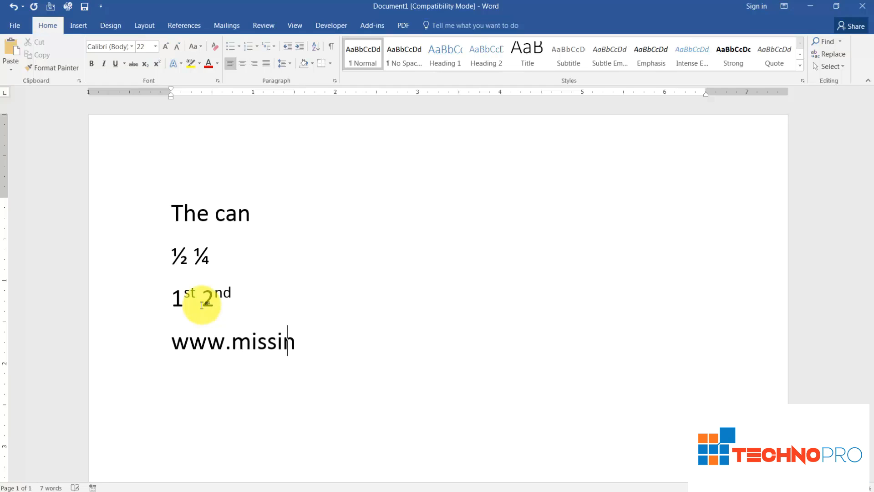
type("gmoney.com")
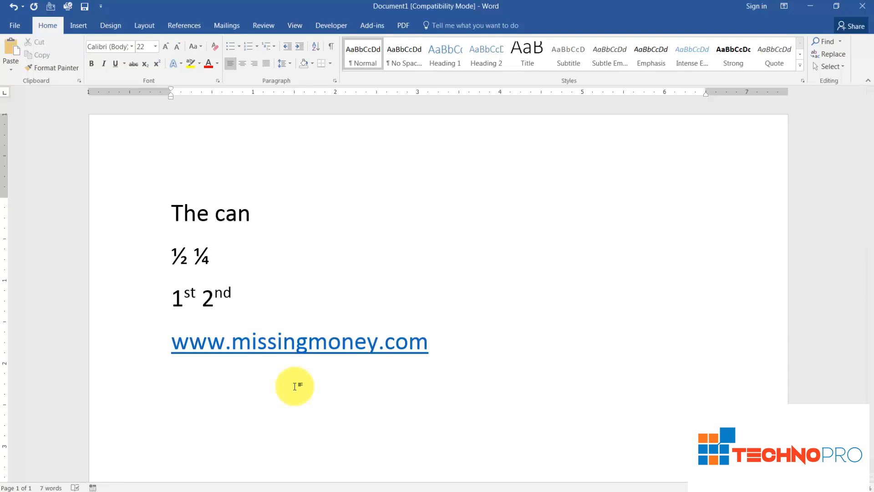
key("ctrl+a")
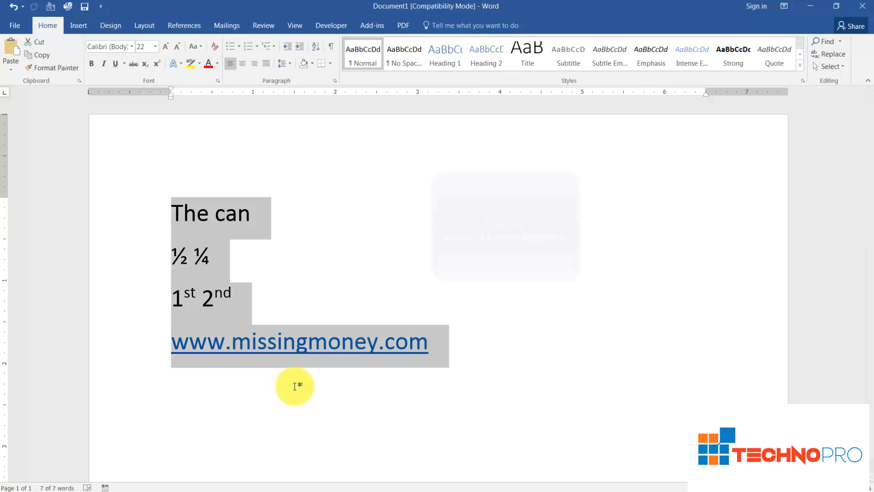
Clear the document and type --- twice to create two thin horizontal lines
key("Delete")
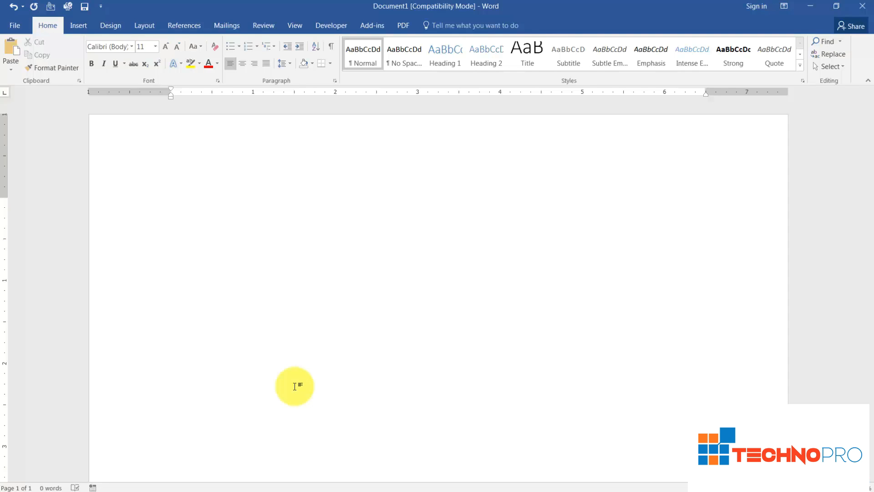
type("---")
key("Return")
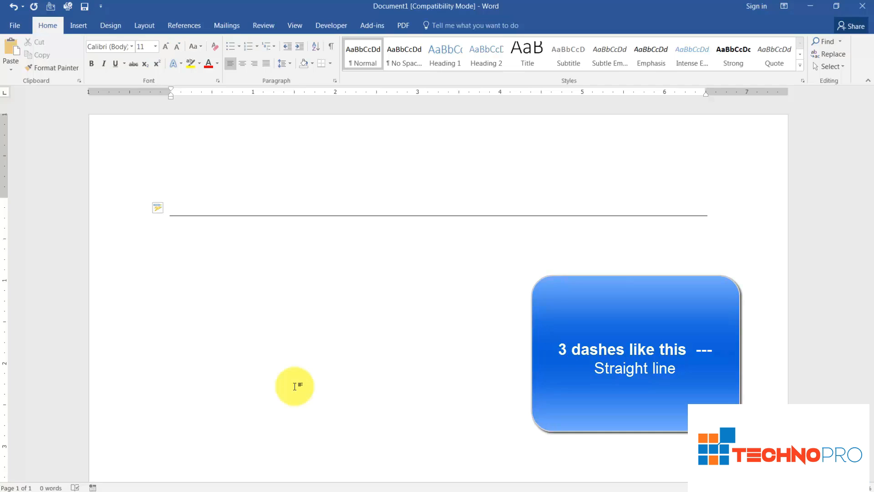
type("---")
key("Return")
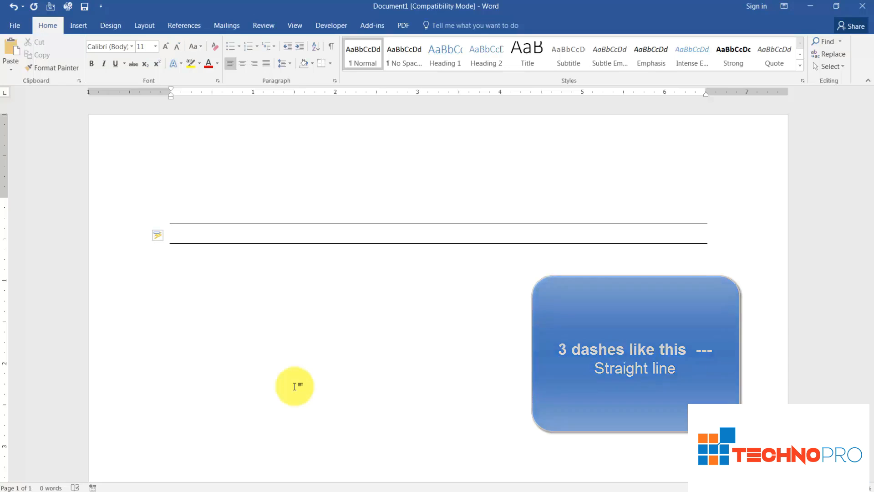
Type sample text above and between the lines, then delete everything in the document
left_click(178, 214)
type("Fsadaldc MZfcskf safmas fsa")
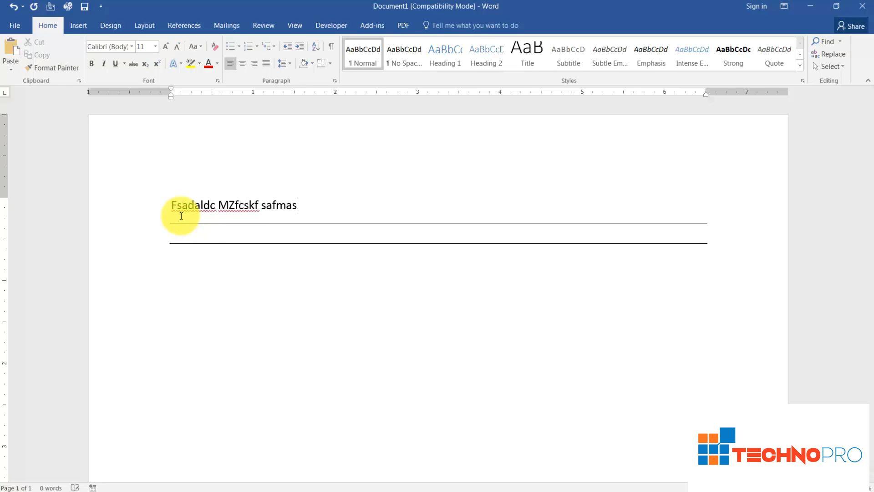
left_click(178, 232)
type("sfksafslafk")
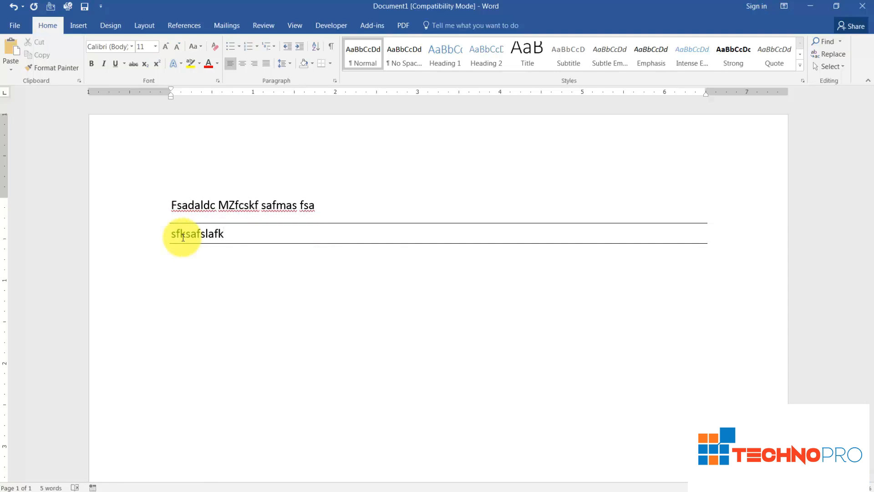
key("ctrl+a")
key("Delete")
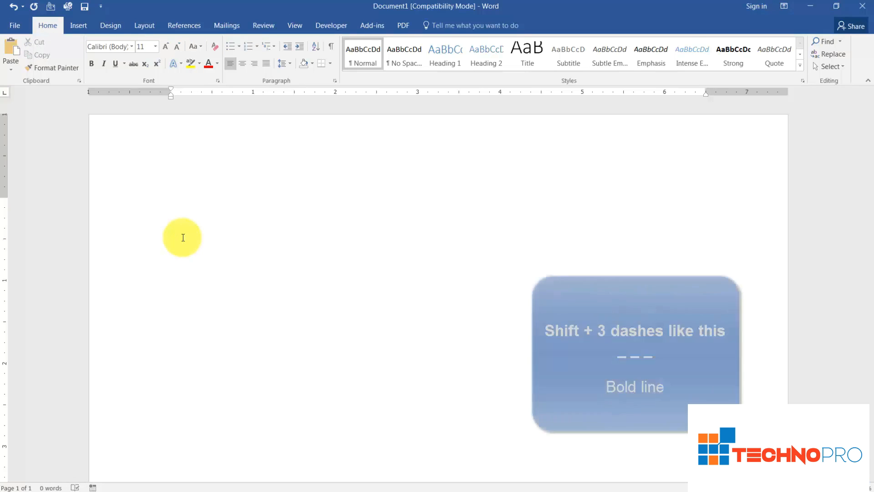
Create thick, triple and dotted border lines from ____, ### and ***, then delete them all
type("____")
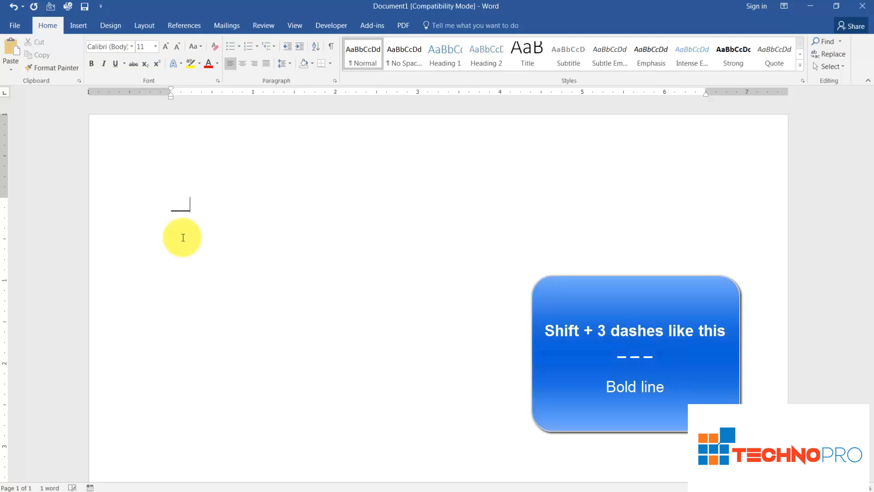
key("Return")
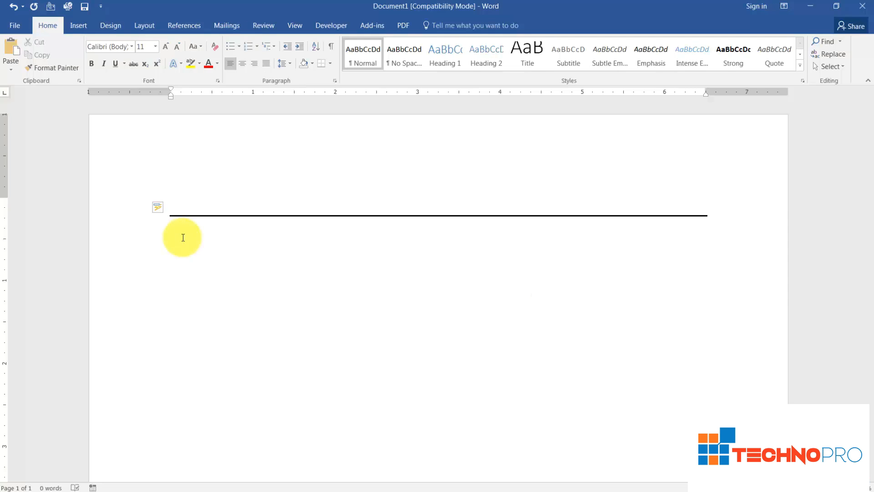
type("###")
key("Return")
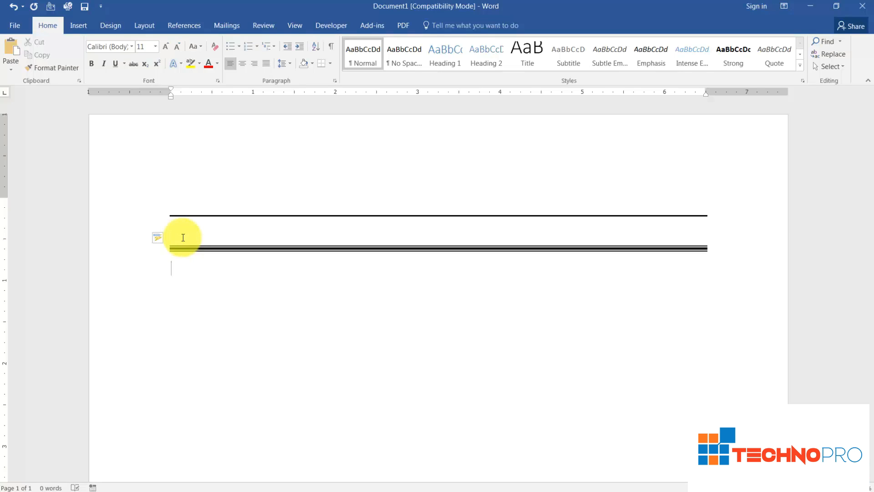
type("***")
key("Return")
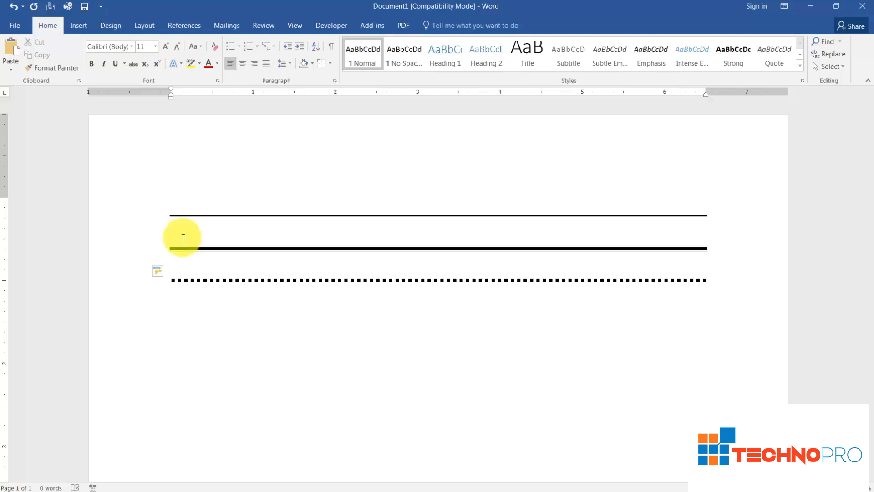
key("ctrl+a")
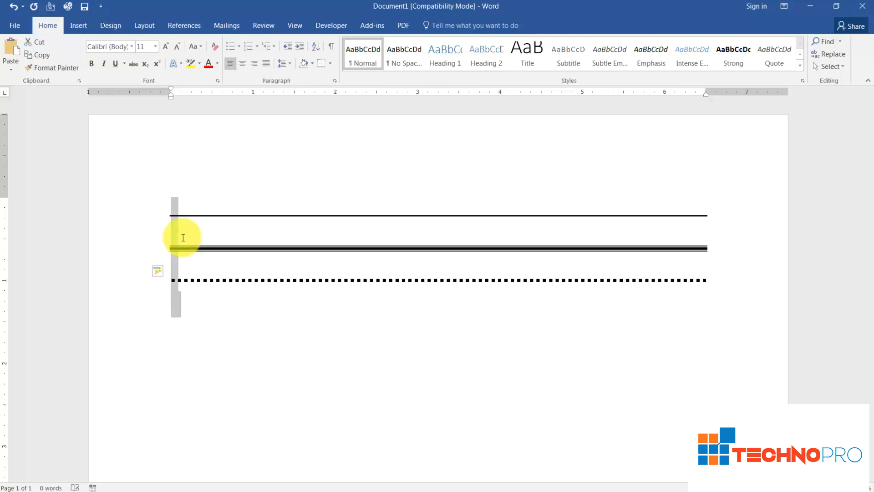
key("Delete")
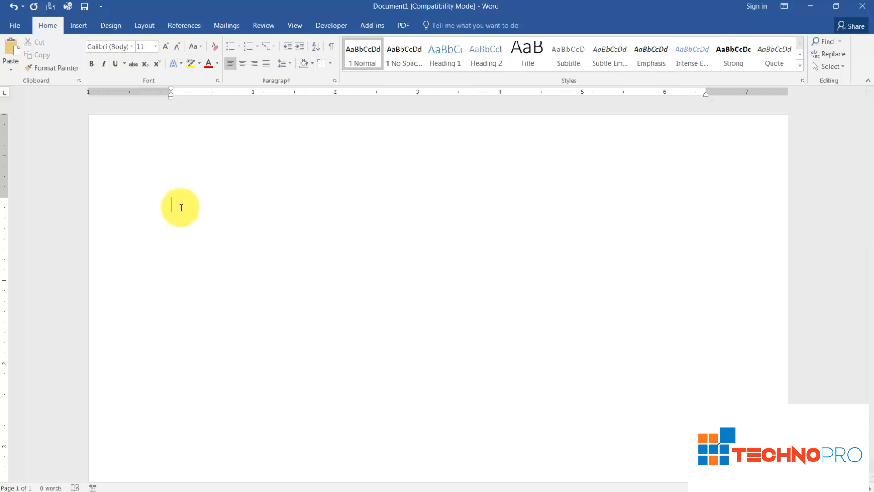
Go through File > Options > Proofing to open AutoCorrect Options for English (United States)
left_click(16, 26)
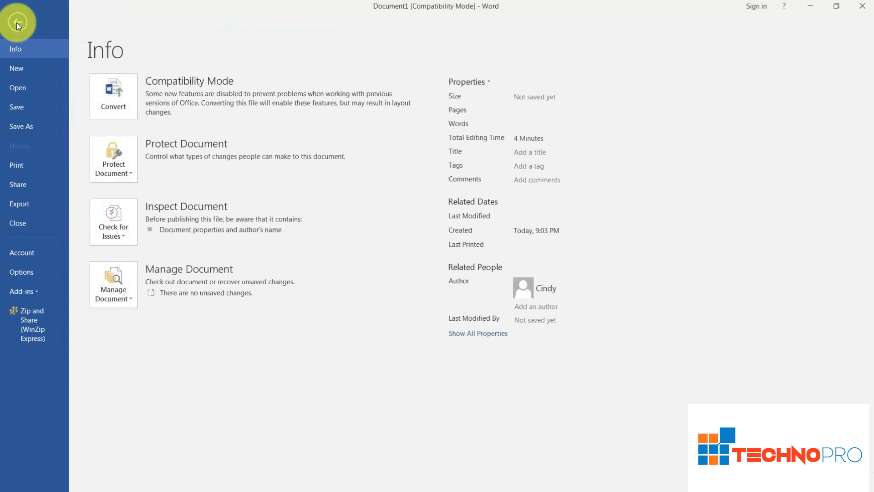
left_click(41, 278)
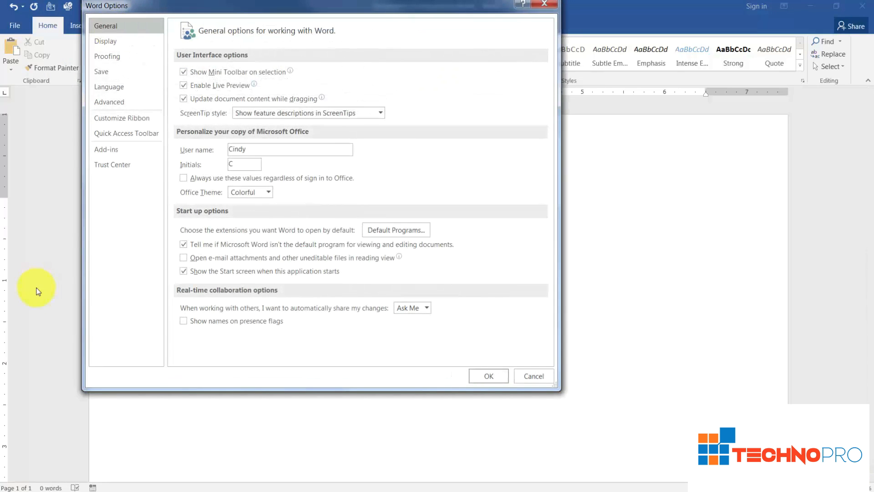
left_click(114, 57)
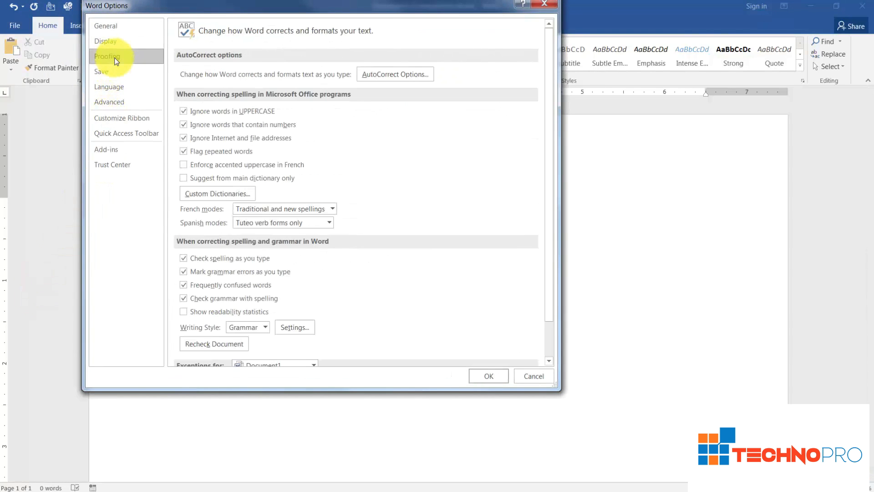
left_click(384, 77)
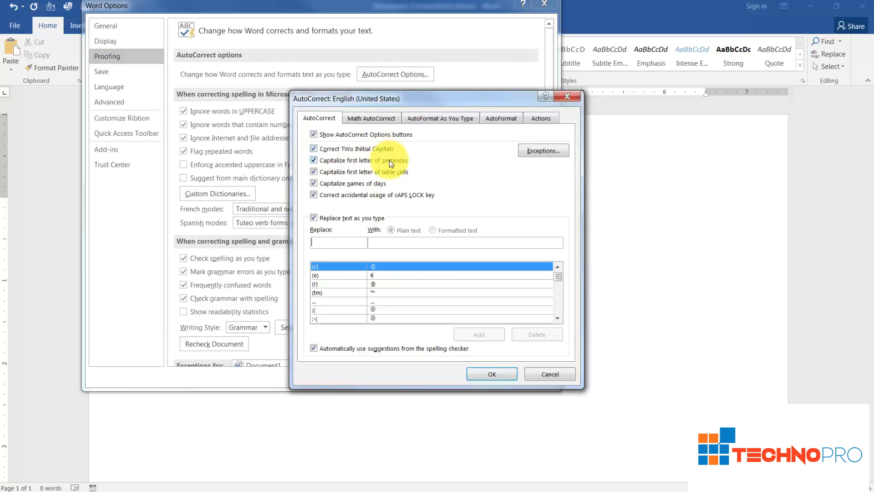
Open AutoCorrect Exceptions, view the INitial CAps list such as IDs, then cancel out
left_click(533, 154)
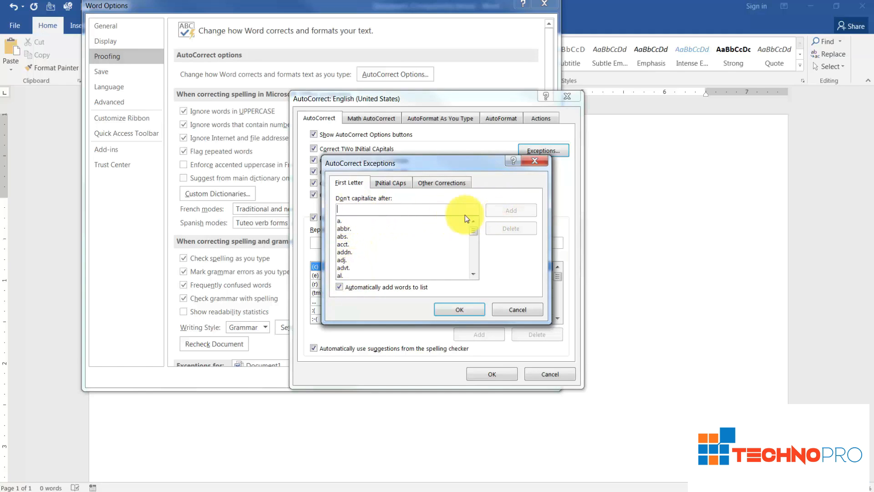
left_click(400, 182)
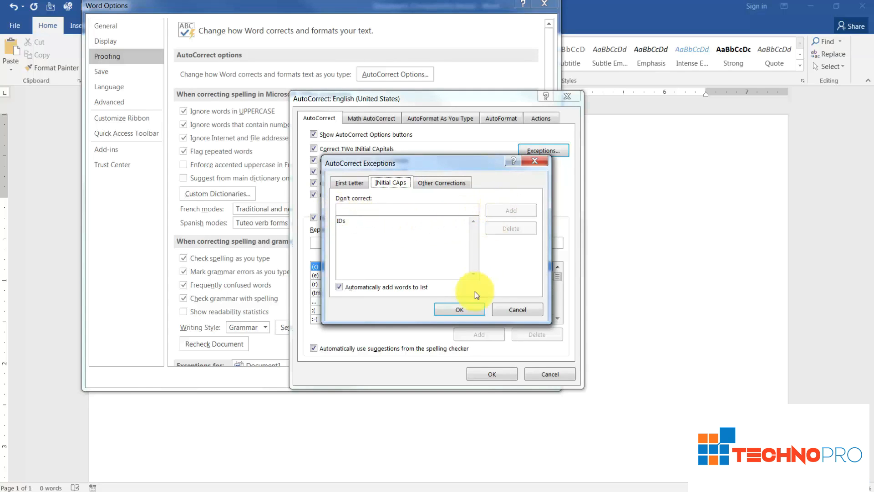
left_click(504, 311)
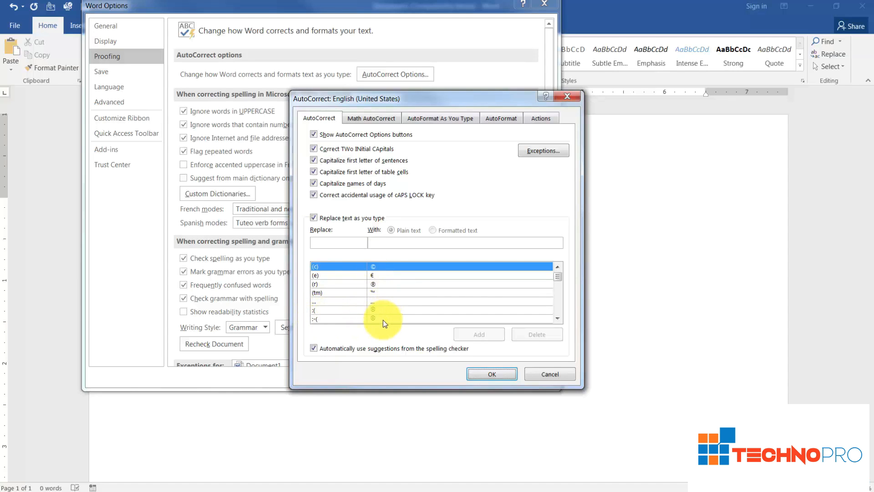
Close the exceptions, browse built-in replacements like (e) → € and ... → …, and select the Replace box
left_click(557, 319)
left_click(556, 319)
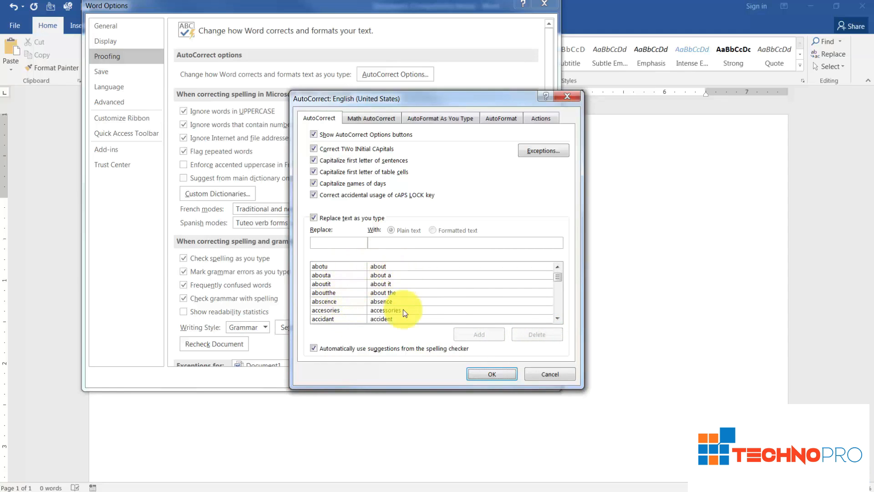
scroll(558, 319, "down", 1)
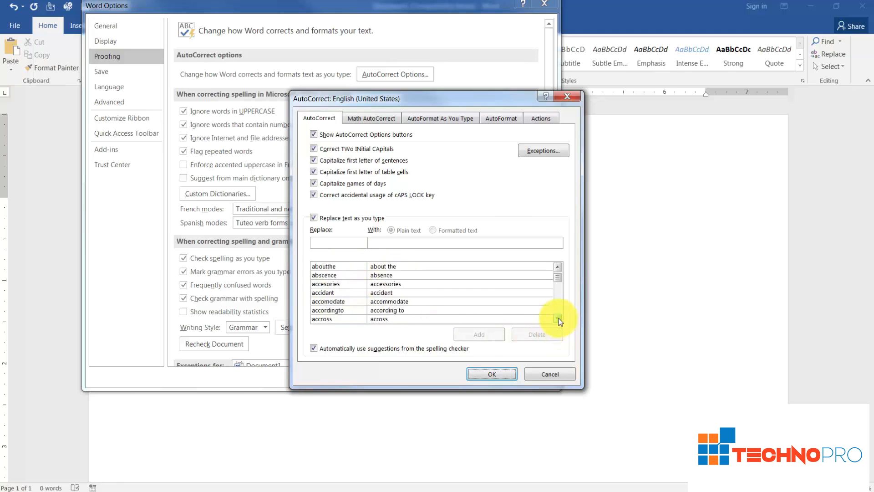
scroll(559, 319, "down", 2)
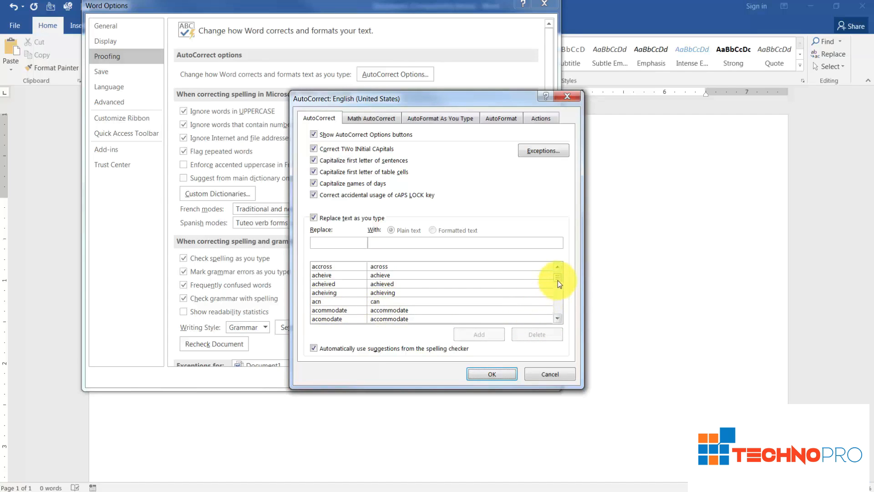
left_click_drag(557, 277, 558, 271)
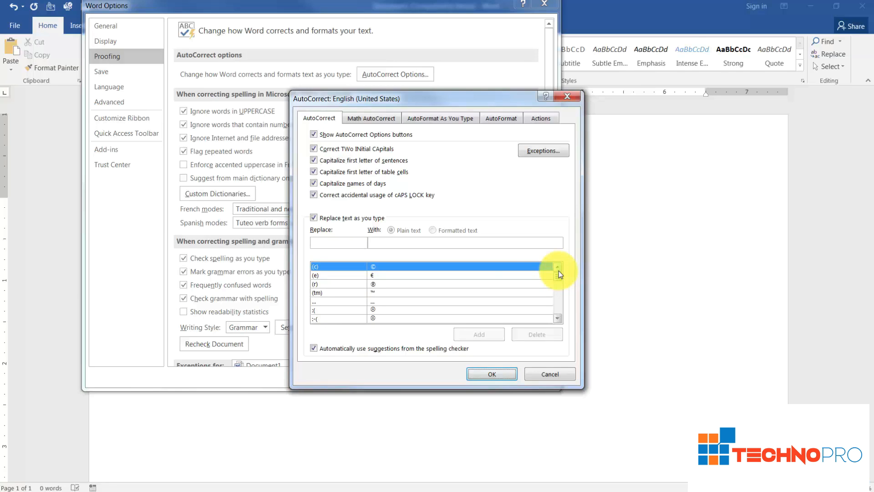
left_click(325, 242)
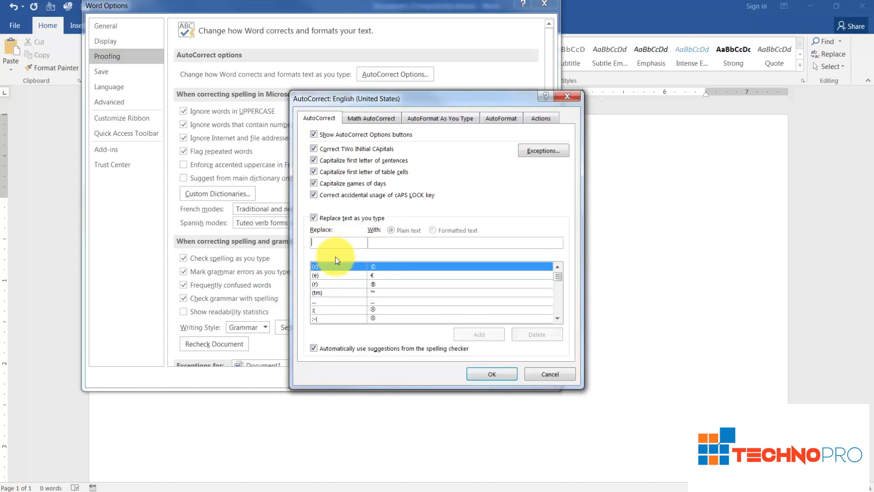
Add an AutoCorrect entry replacing 'sh' with a person's full name, then confirm both dialogs
scroll(337, 260, "down", 20)
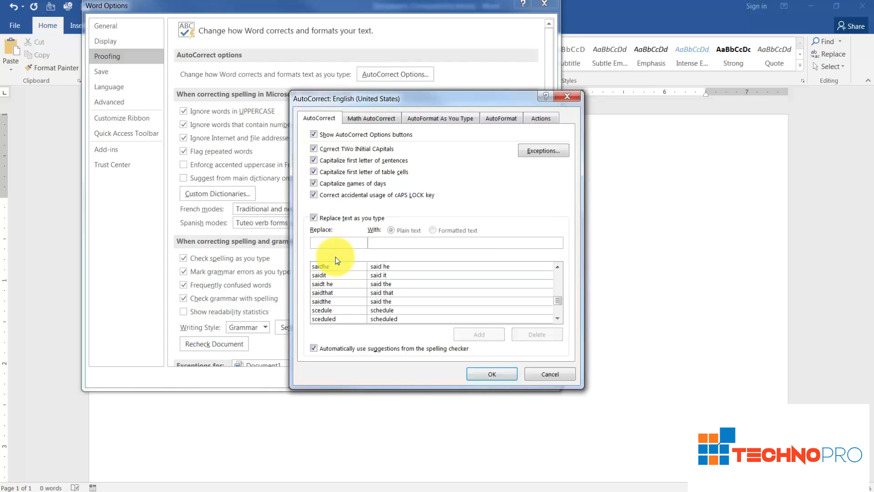
type("sc")
type("s")
type("h")
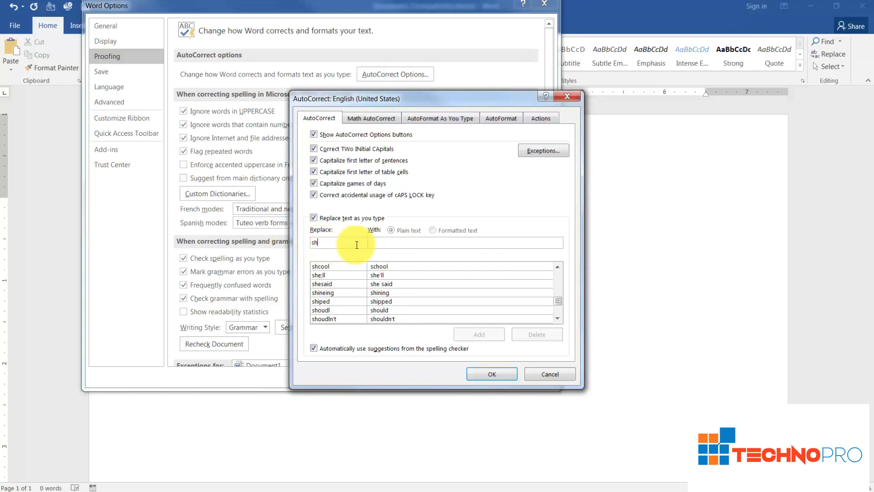
left_click(373, 245)
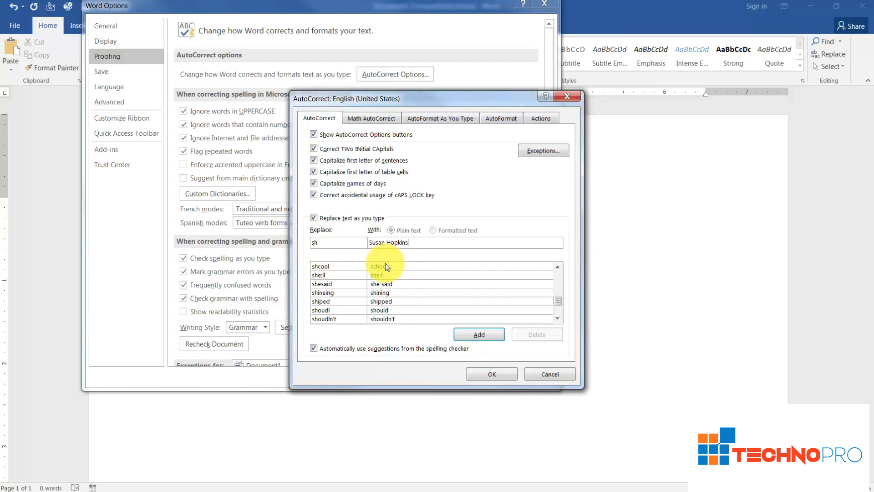
left_click(471, 337)
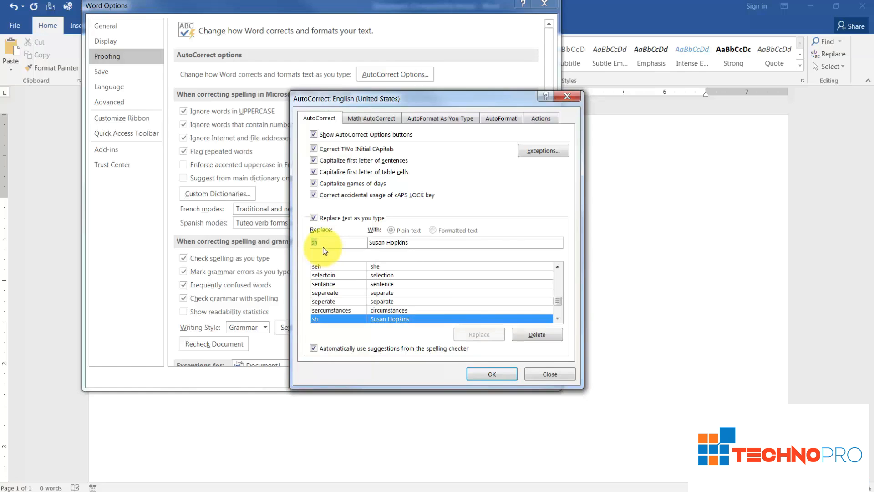
left_click(491, 377)
left_click(494, 378)
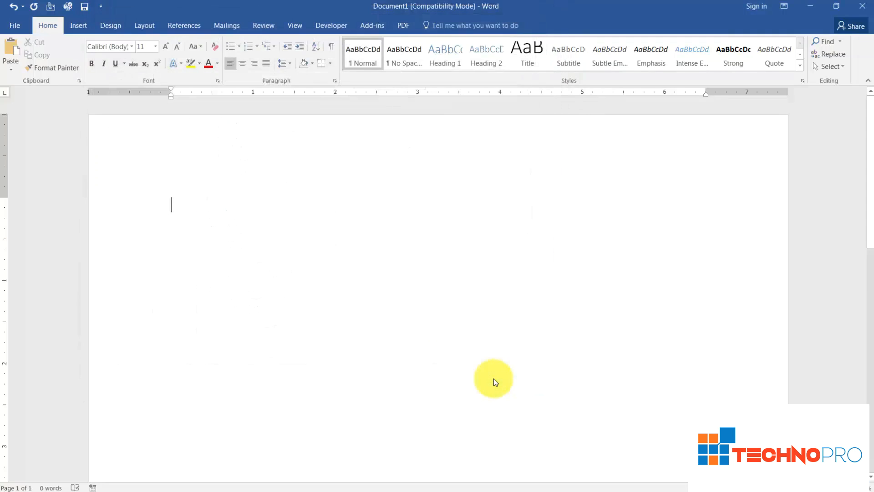
Type 'sh' in the document so it expands into the person's full name
type("sh")
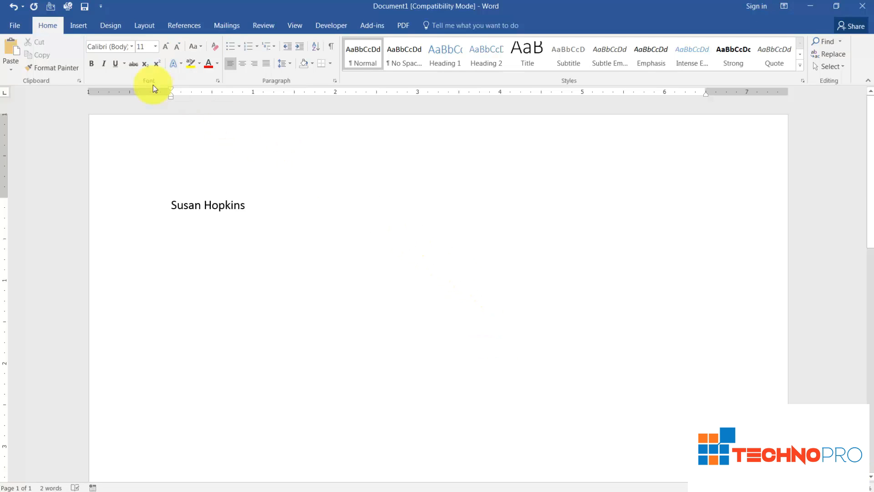
Reopen AutoCorrect Options via File > Options > Proofing and delete the 'sh' replacement entry
left_click(14, 22)
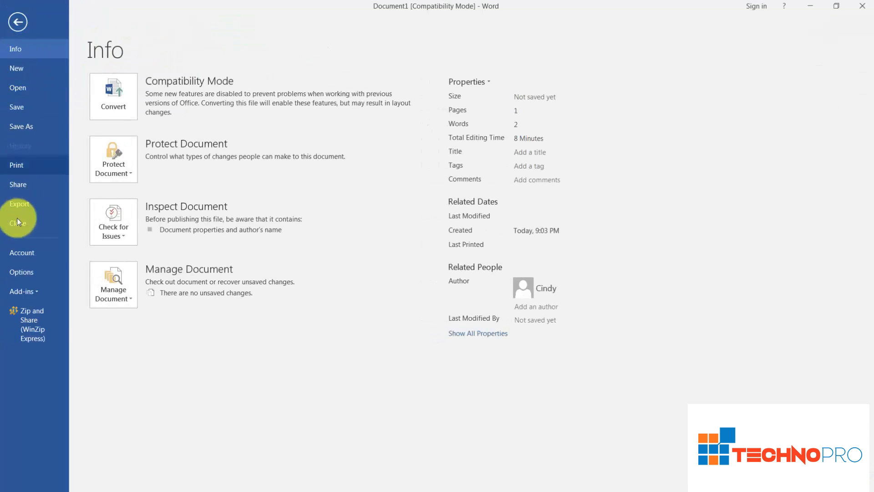
left_click(14, 272)
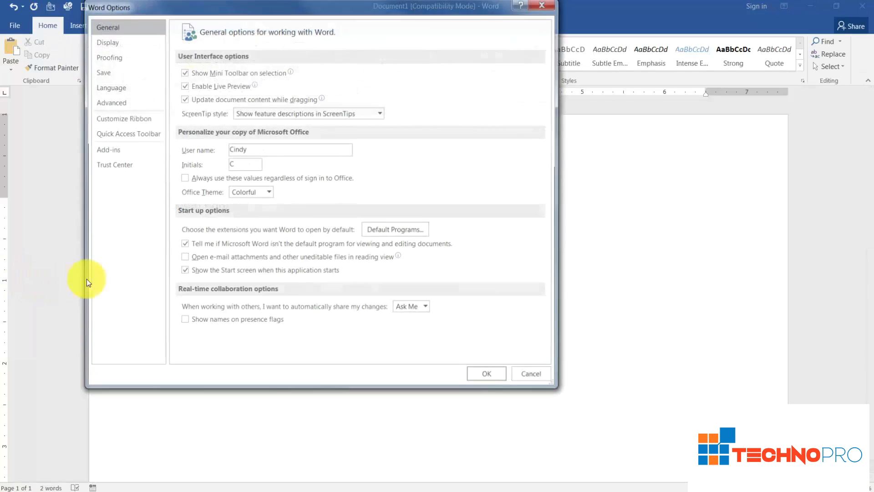
left_click(144, 59)
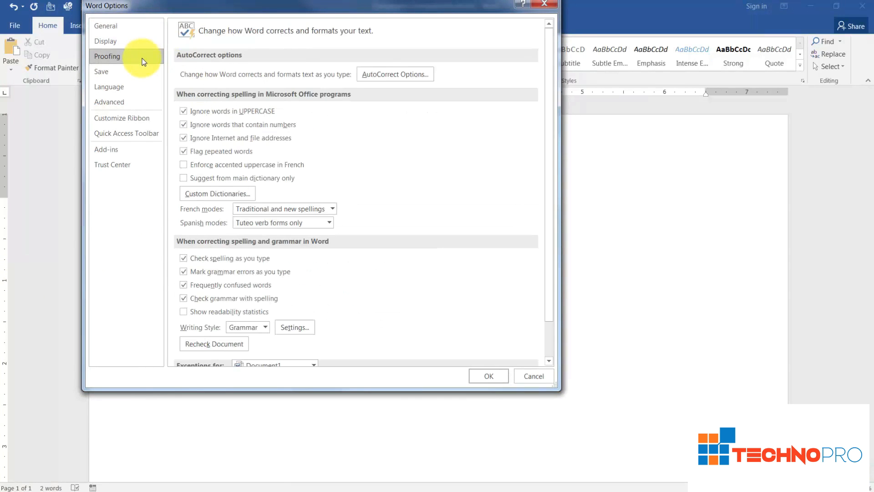
left_click(408, 74)
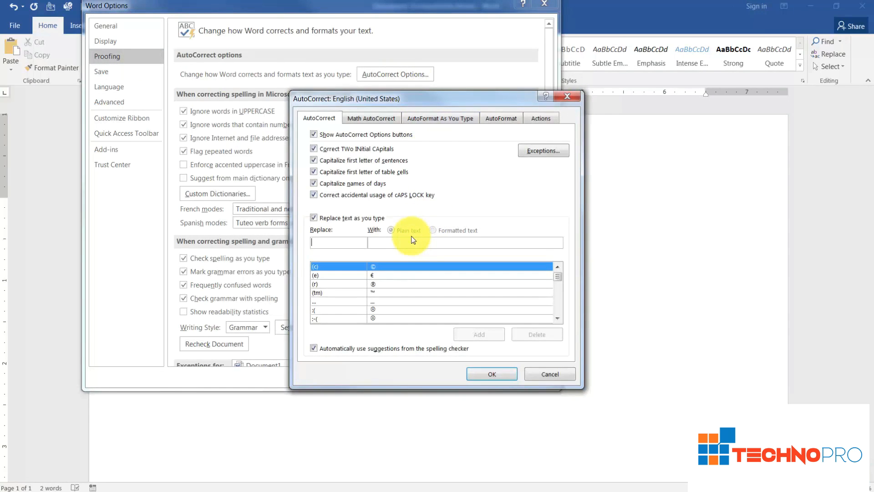
type("s")
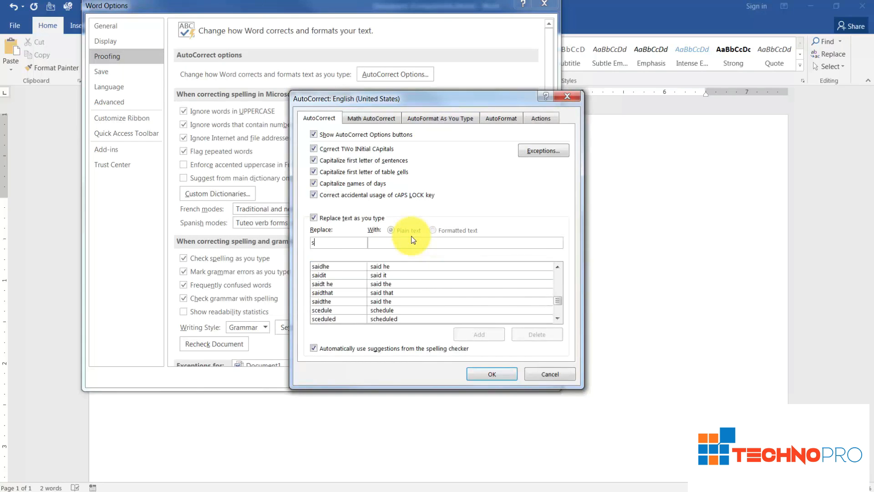
type("h")
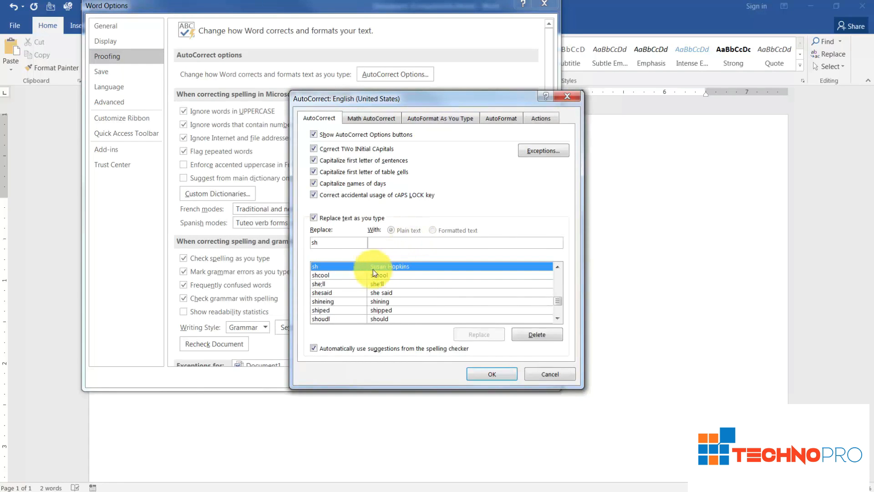
left_click(527, 335)
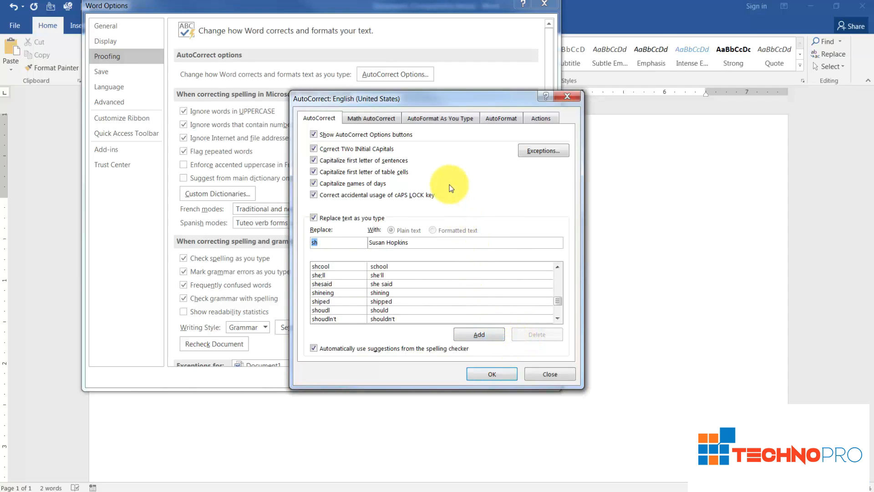
Look over the AutoFormat As You Type options, then close AutoCorrect and Word Options with OK
left_click(434, 119)
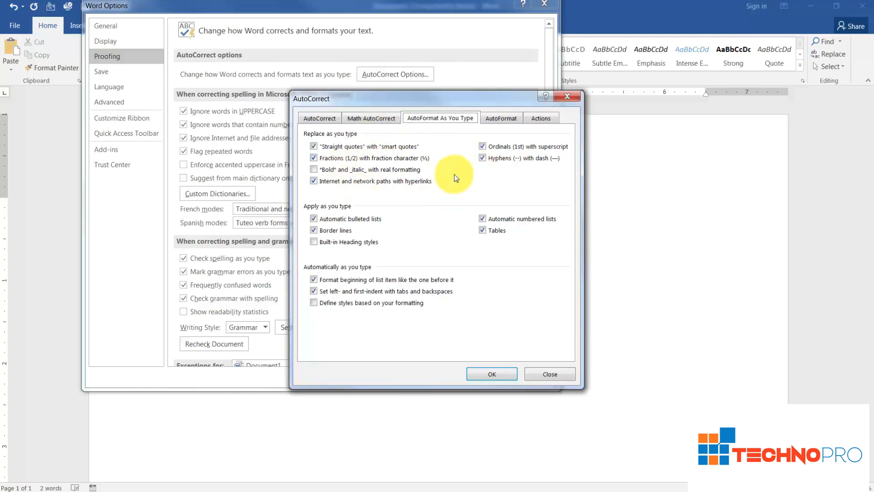
left_click(491, 375)
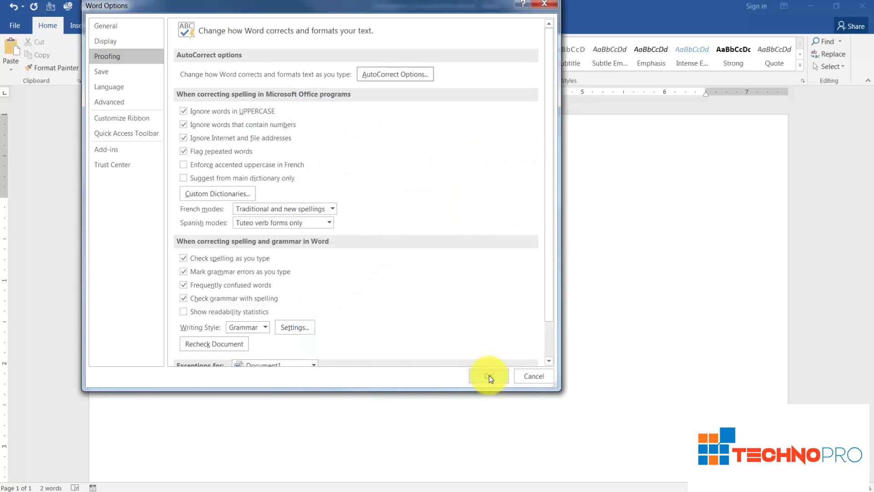
left_click(488, 379)
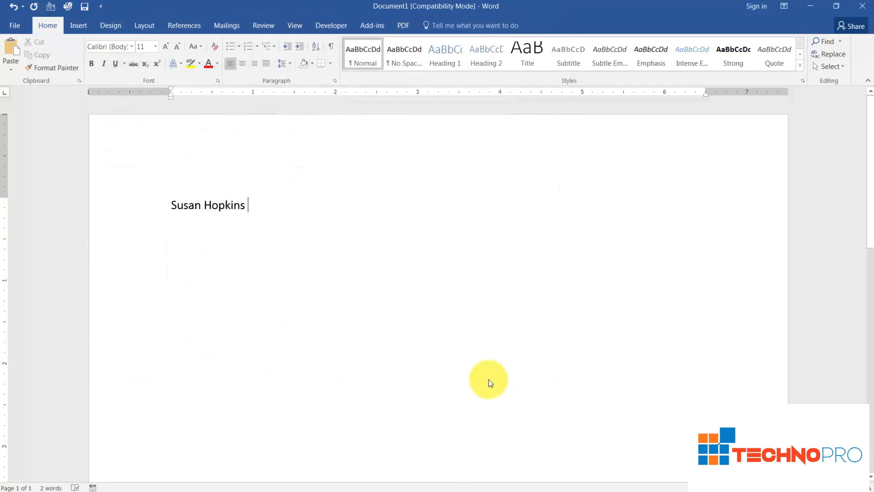